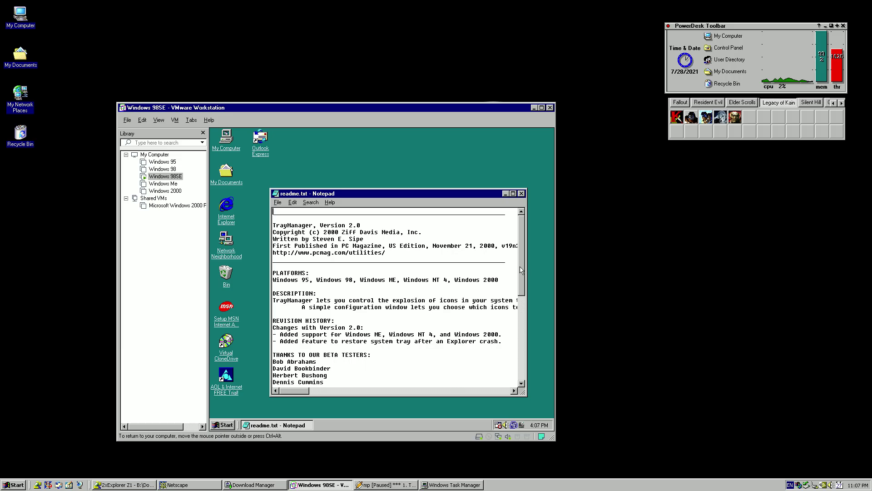
Turn on word wrap in readme.txt, read through to its end, and close it without saving changes.
click(293, 202)
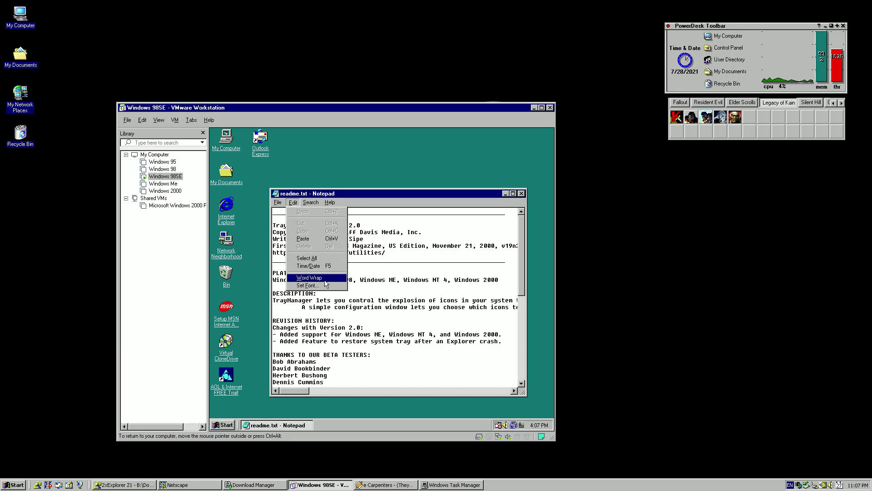
click(325, 280)
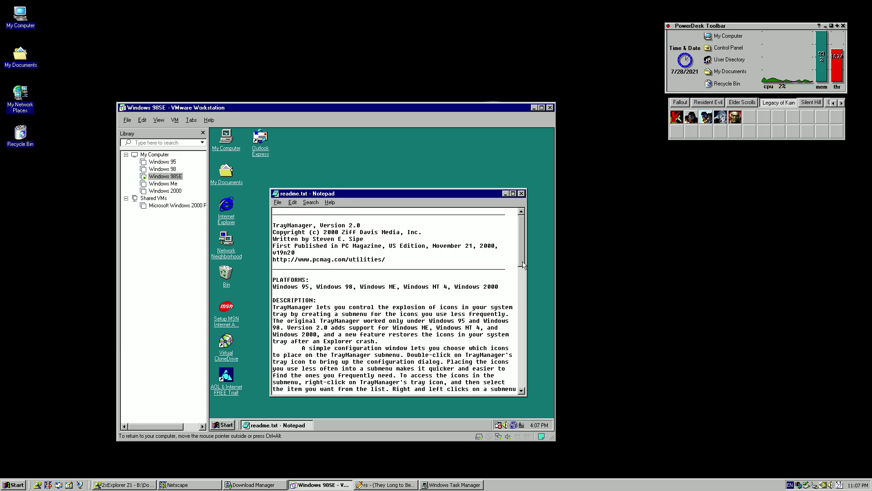
drag(523, 265, 523, 390)
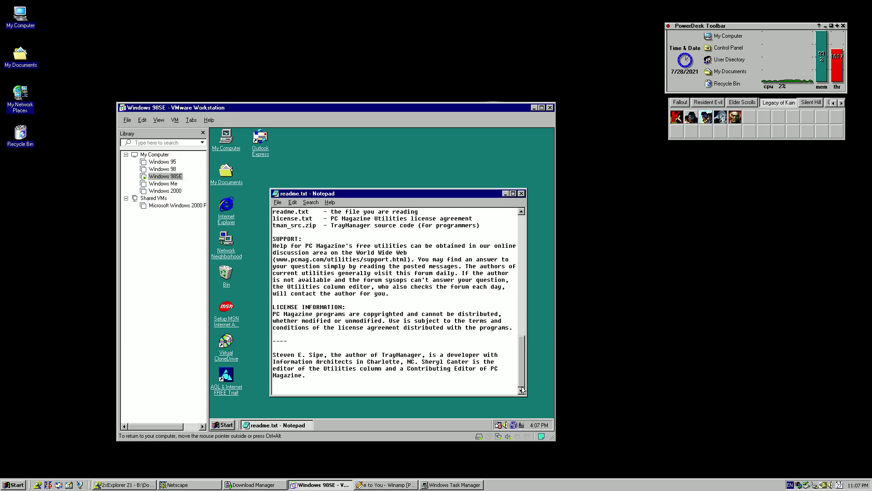
click(521, 194)
click(384, 299)
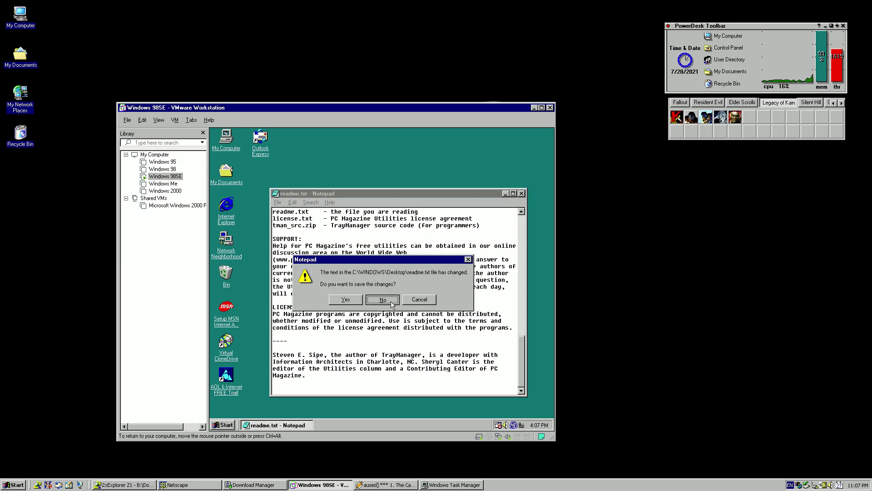
click(385, 330)
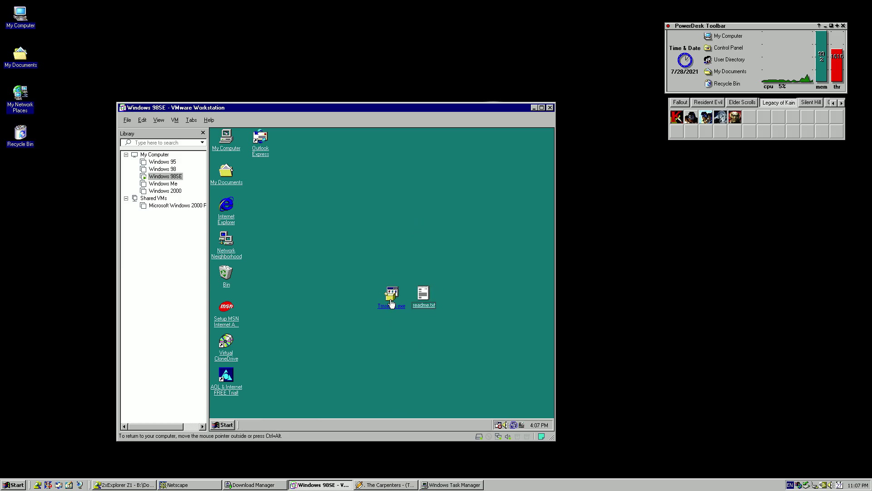
Install TrayManager from Tmsetup.exe into C:\Program Files\TrayMan and restart the virtual machine to complete setup.
double_click(391, 294)
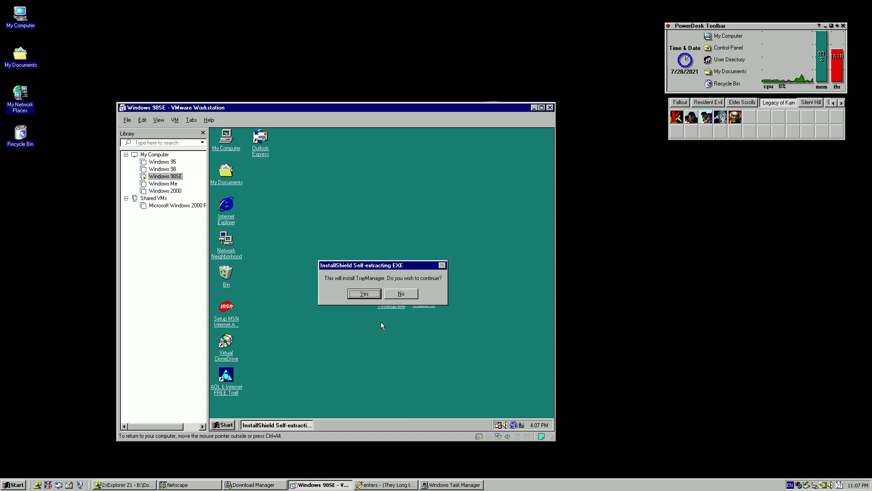
click(364, 294)
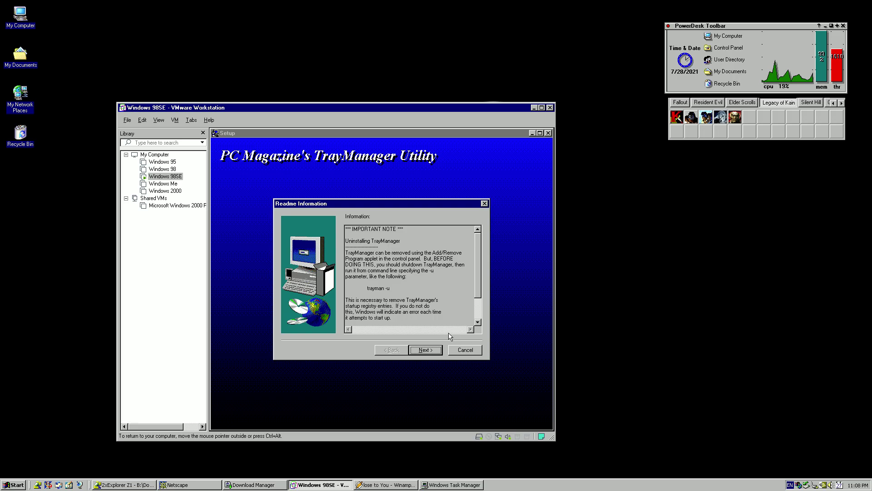
click(429, 353)
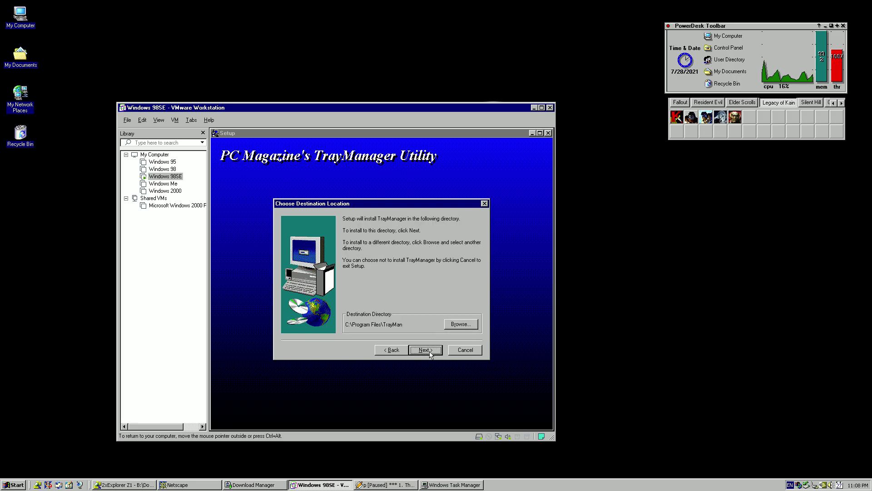
click(429, 353)
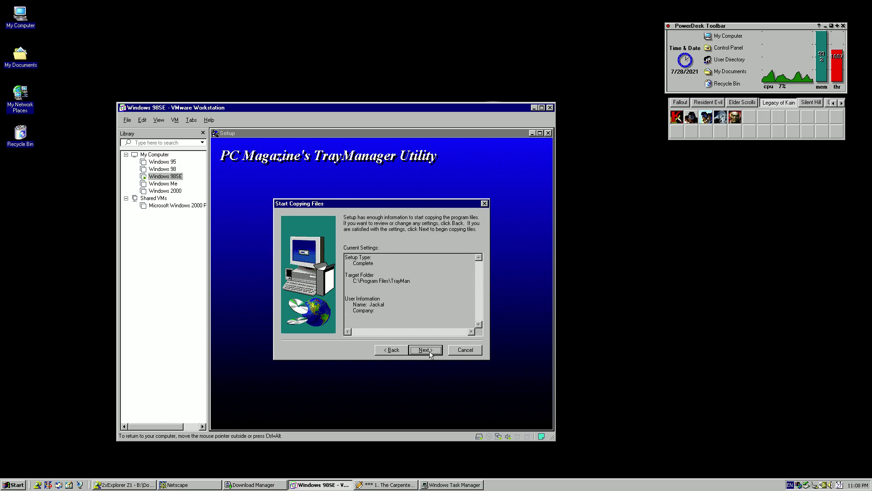
click(425, 350)
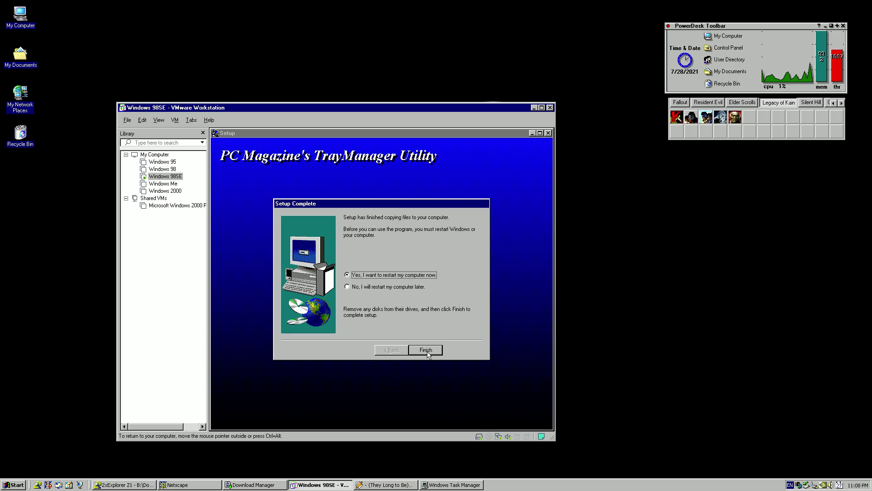
click(422, 351)
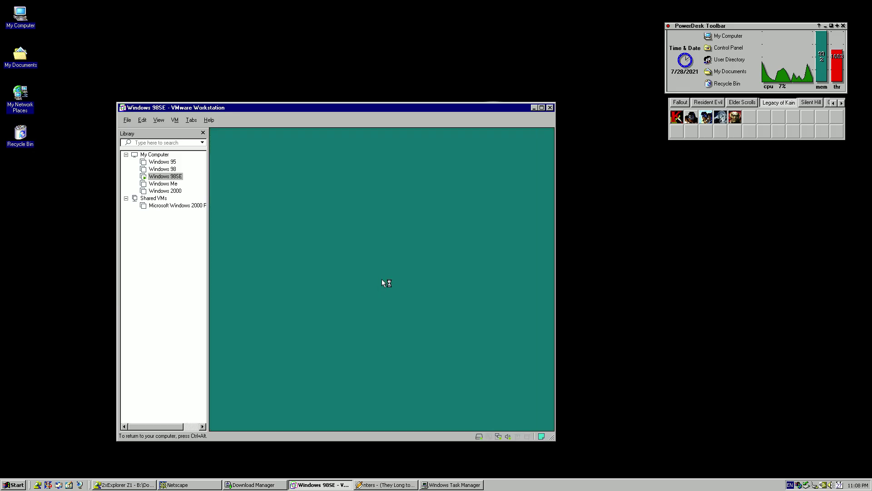
Log on to Microsoft Networking with the password left blank and dismiss the Quick Info on Bars message.
drag(421, 114, 437, 110)
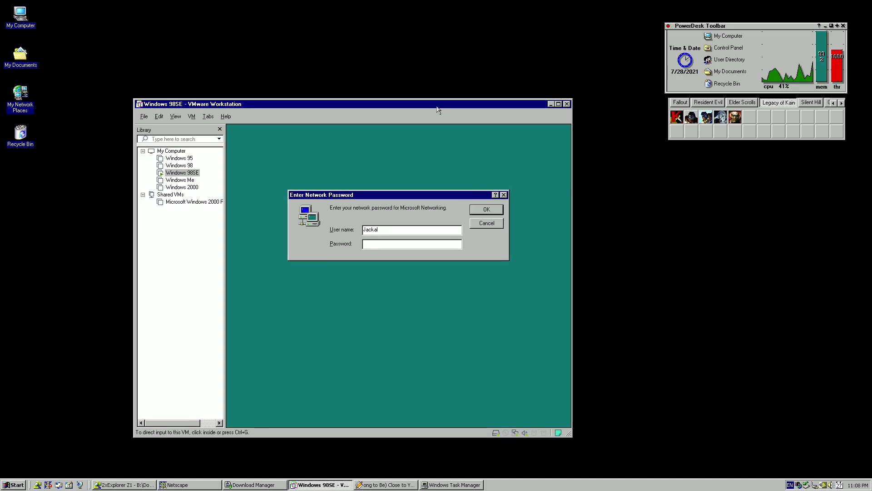
click(473, 210)
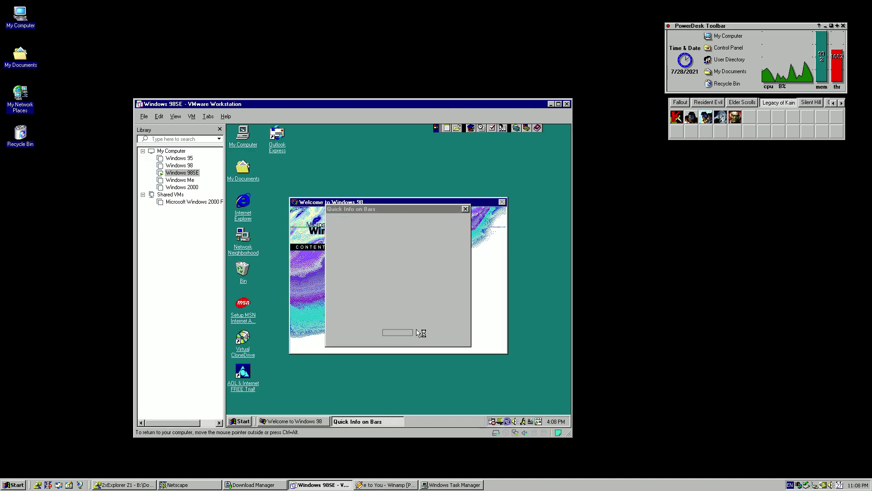
click(410, 333)
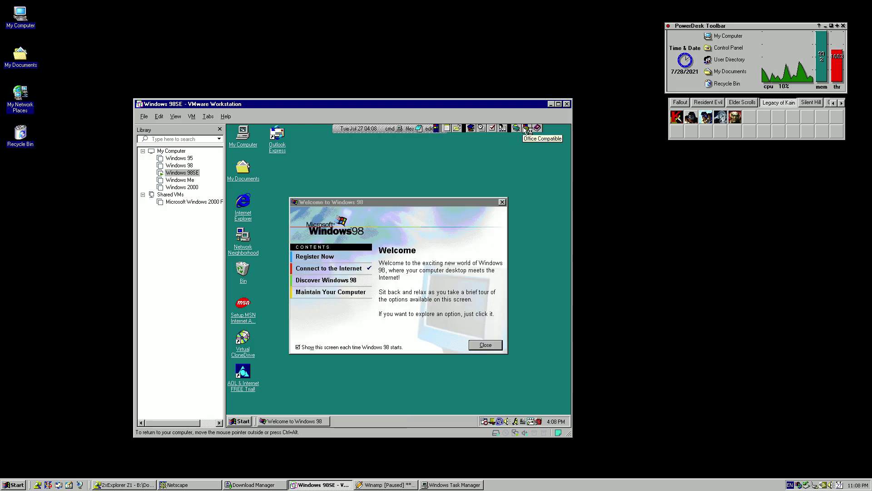
Clear the startup items from the desktop: the Office shortcut bar, the floating command bar and the Welcome to Windows 98 screen.
click(437, 129)
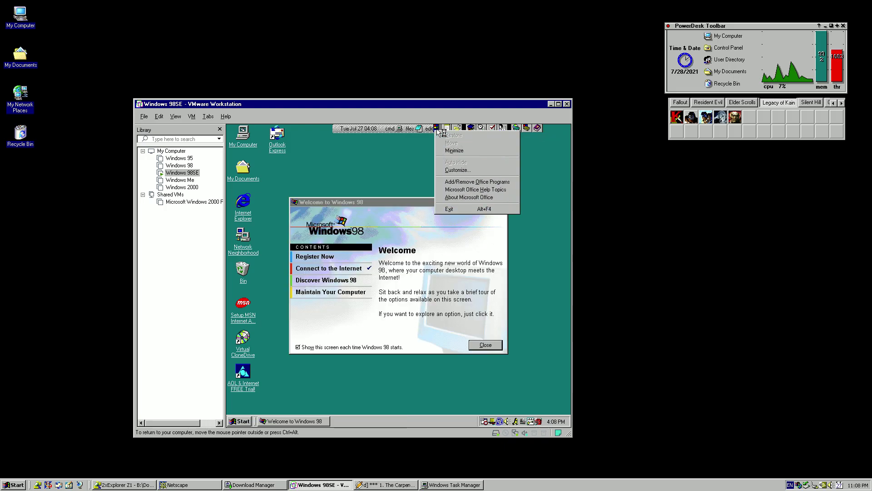
click(481, 209)
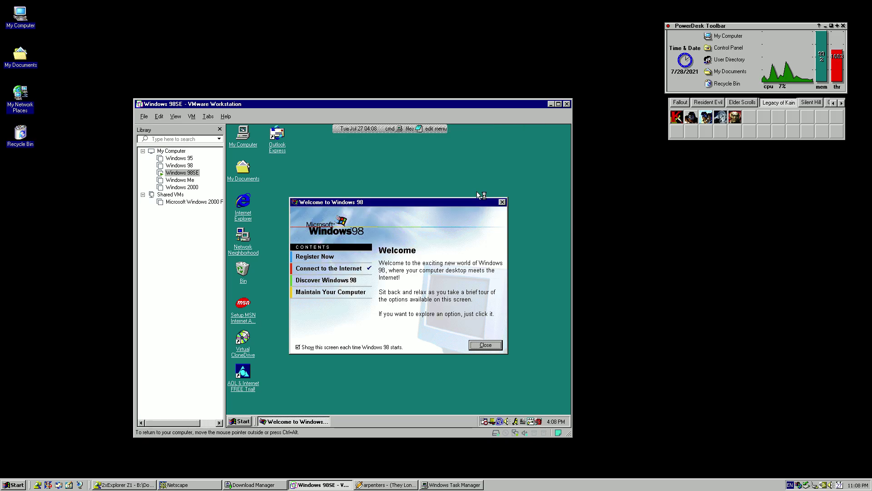
right_click(443, 129)
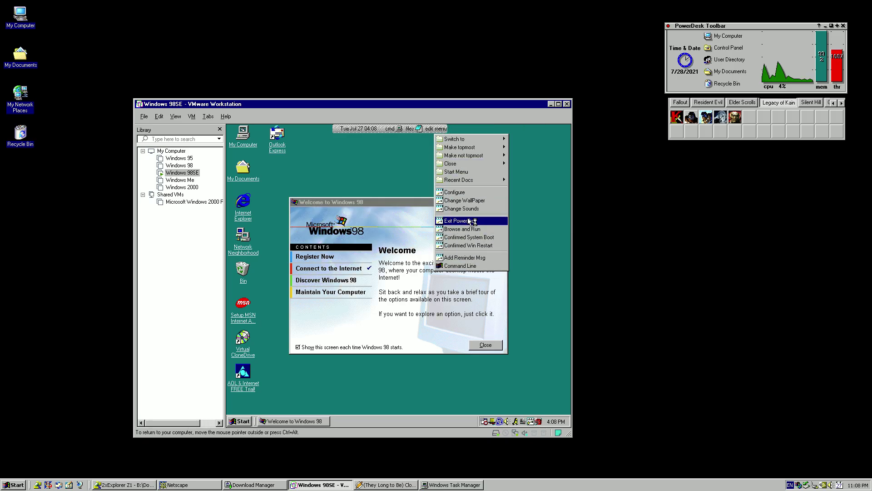
click(470, 220)
click(381, 295)
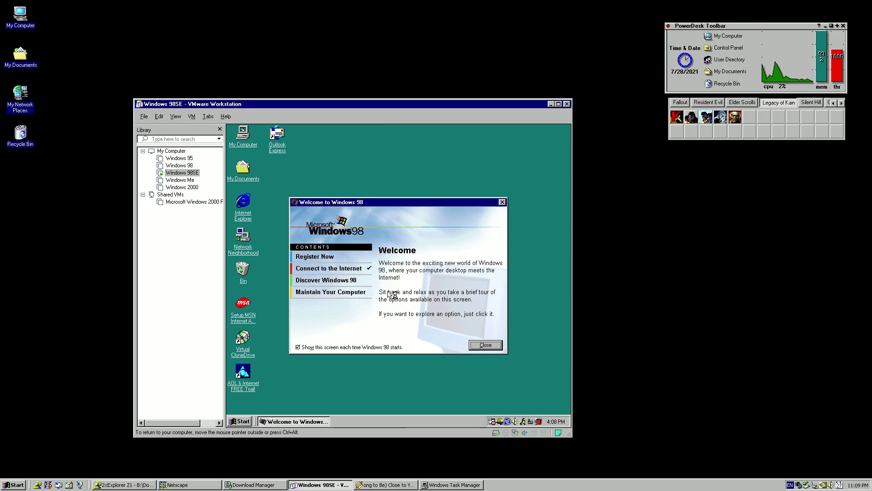
click(478, 347)
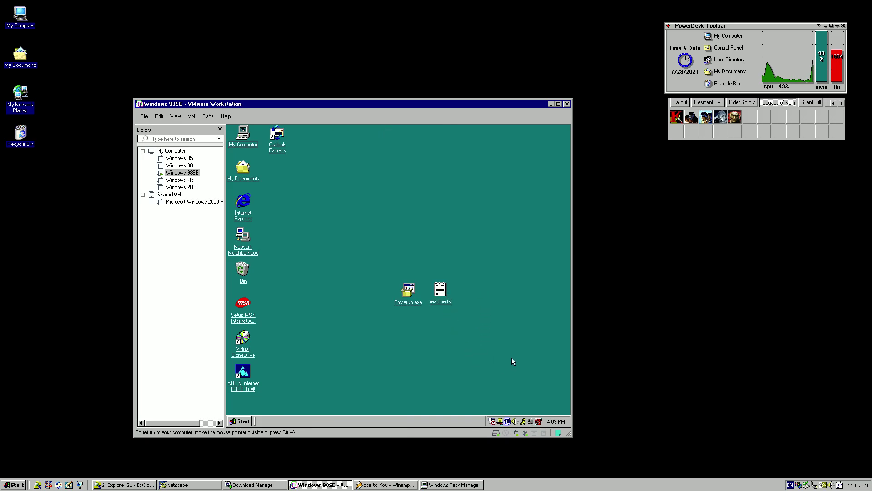
View TrayManager's About information and close it.
right_click(500, 420)
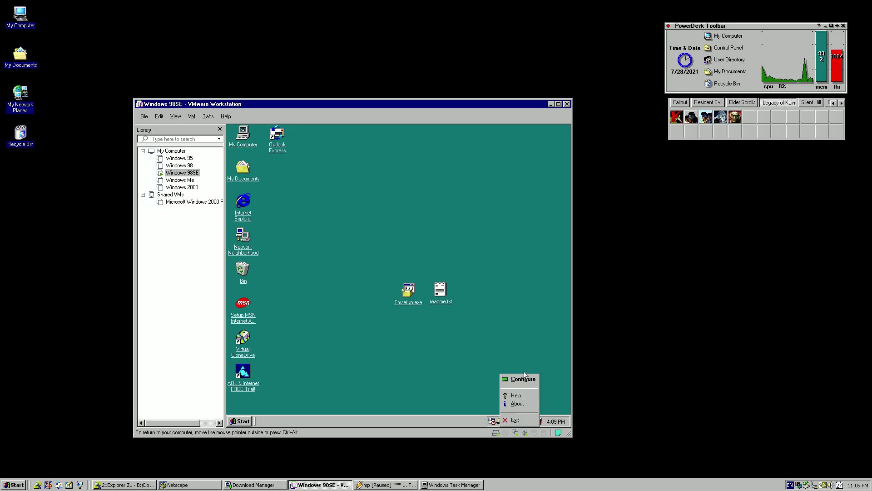
click(517, 404)
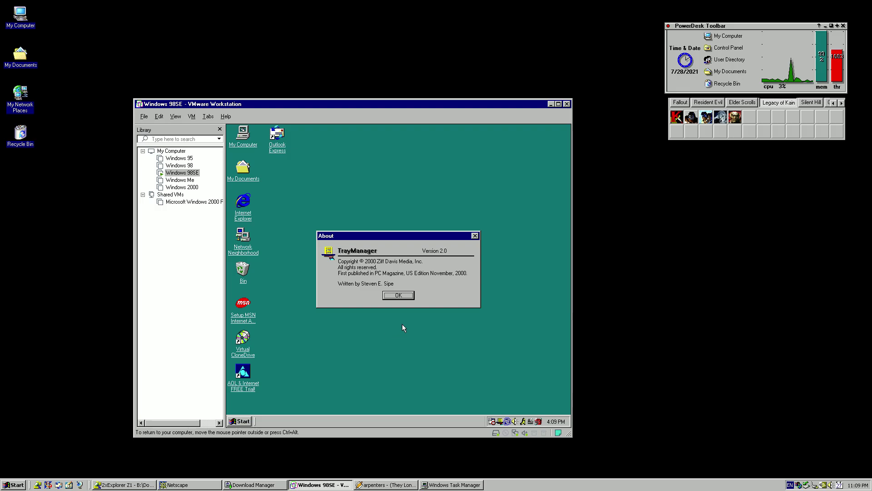
click(400, 298)
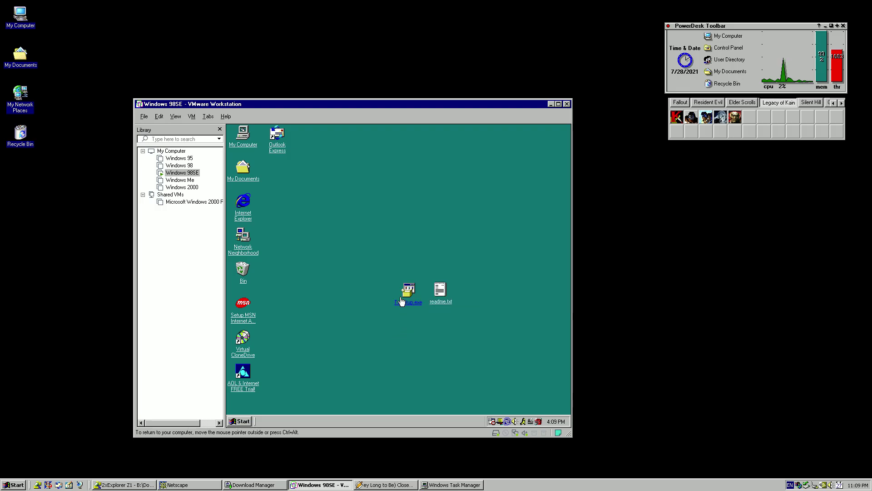
Read the Introduction topic in TrayManager's help, look over the help index, and close the help.
right_click(506, 419)
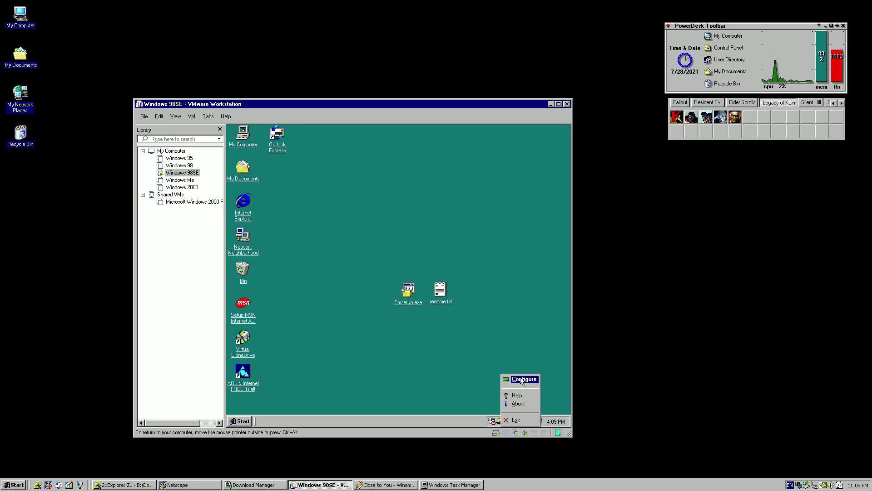
click(522, 395)
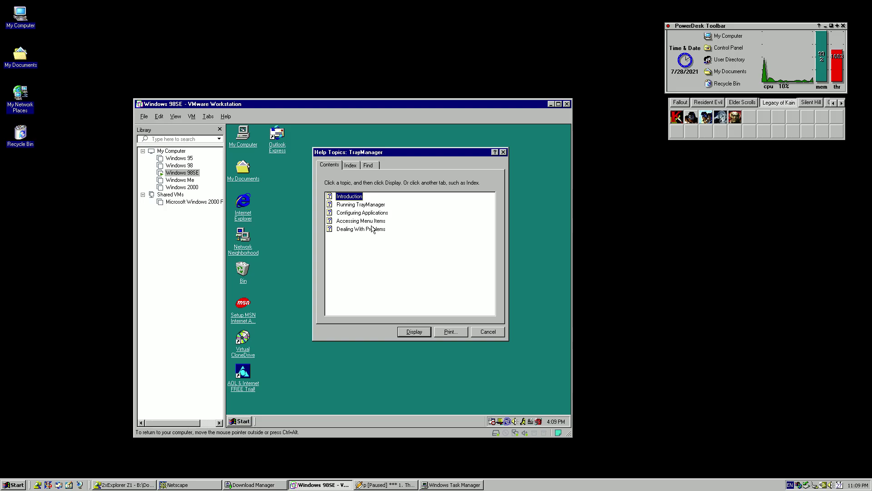
click(418, 331)
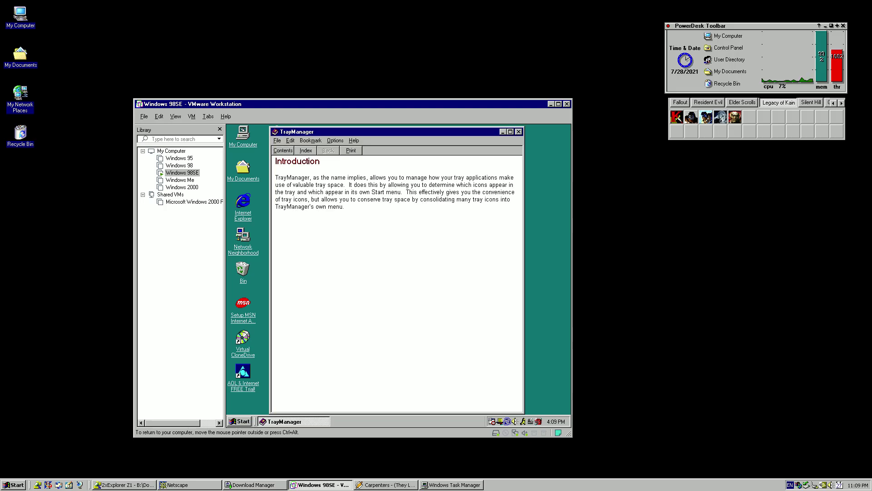
click(509, 131)
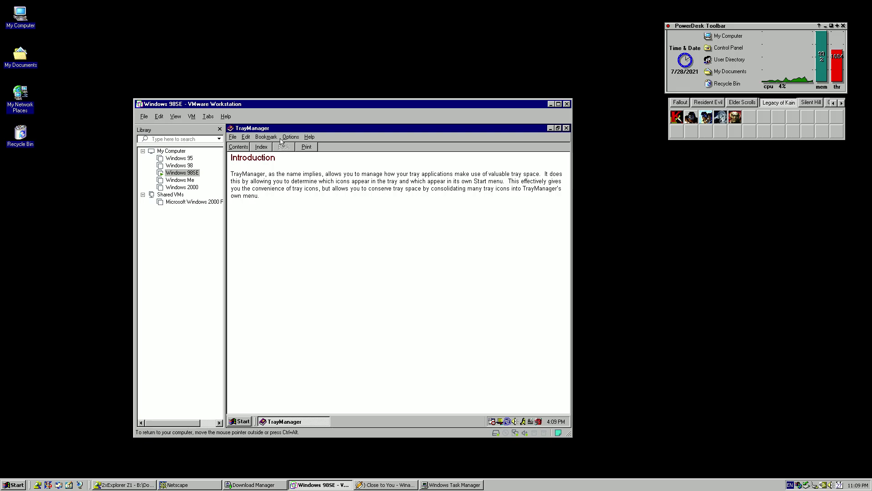
click(262, 148)
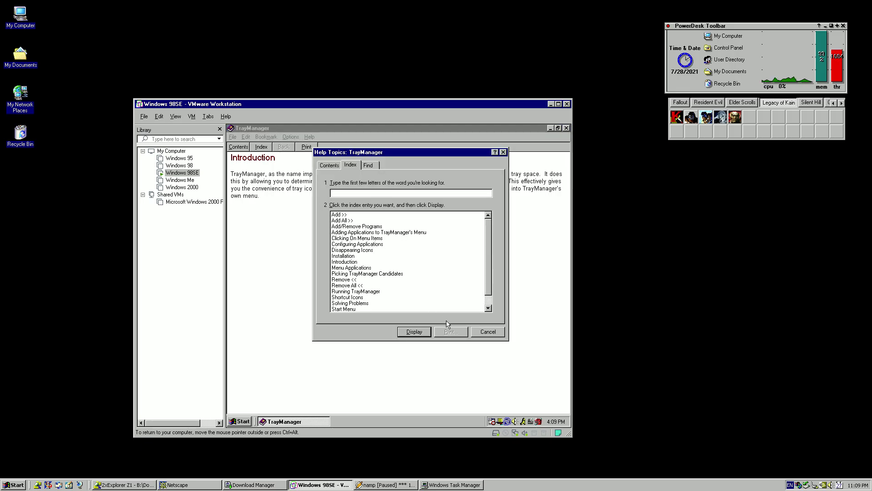
click(488, 331)
click(566, 128)
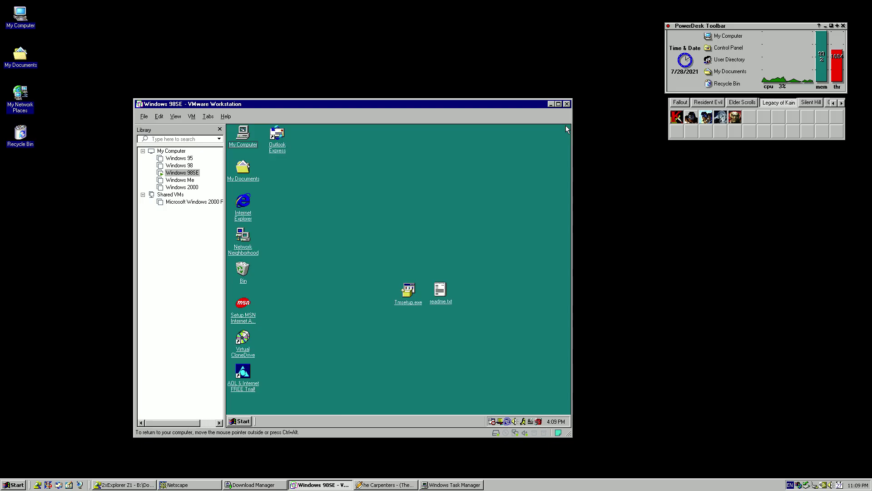
In TrayManager's configuration, move VMware Tools, Netscape AOL Instant Messenger, Virtual CloneDrive 5.4.5.0 and RetroZilla from the Windows tray to TrayManager.
right_click(508, 422)
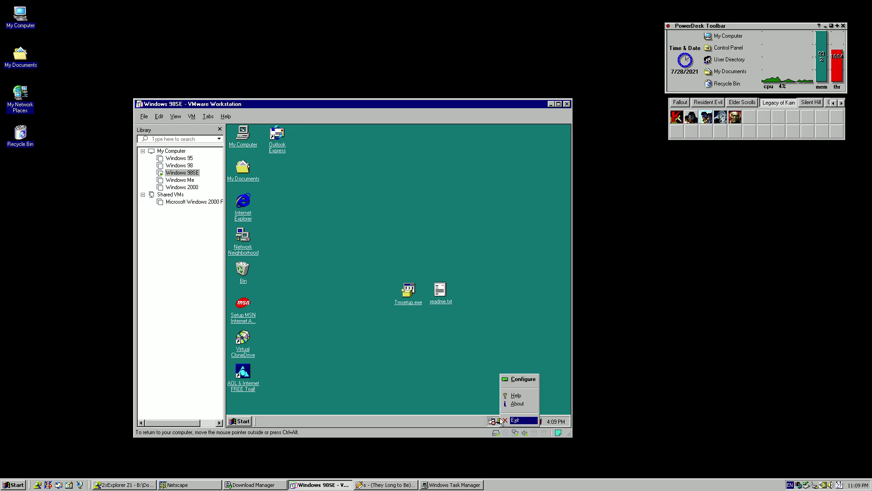
click(523, 379)
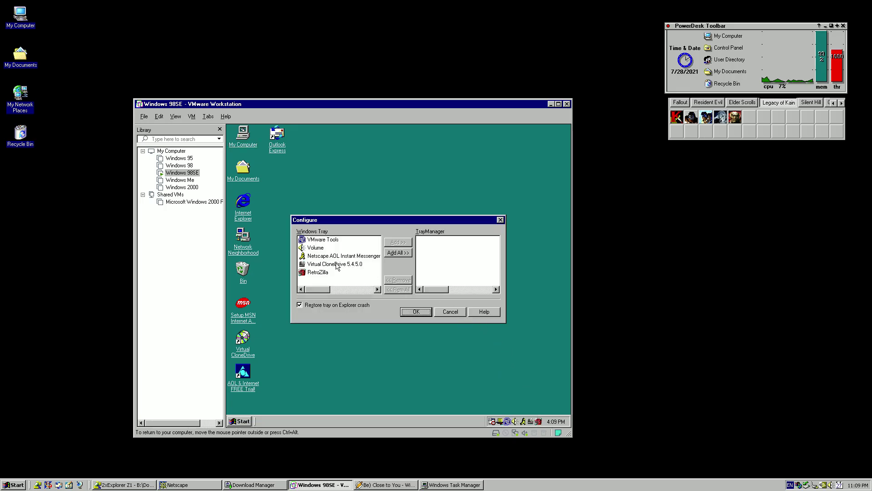
click(321, 239)
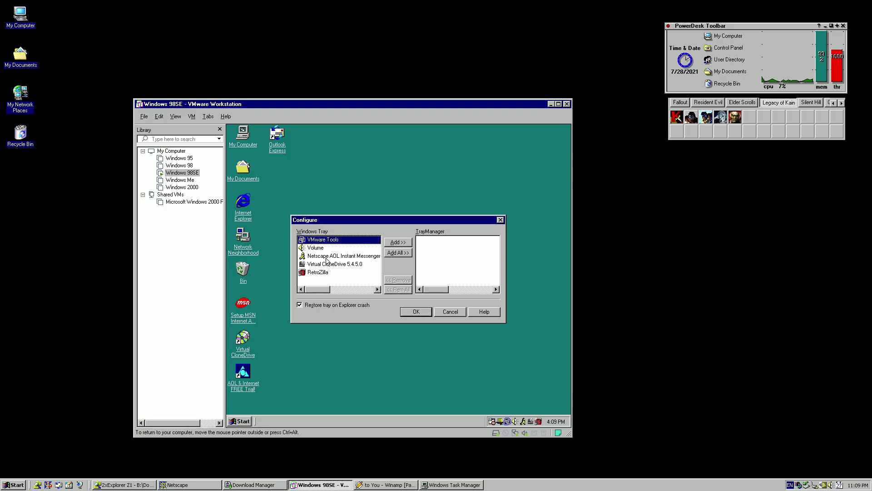
click(406, 242)
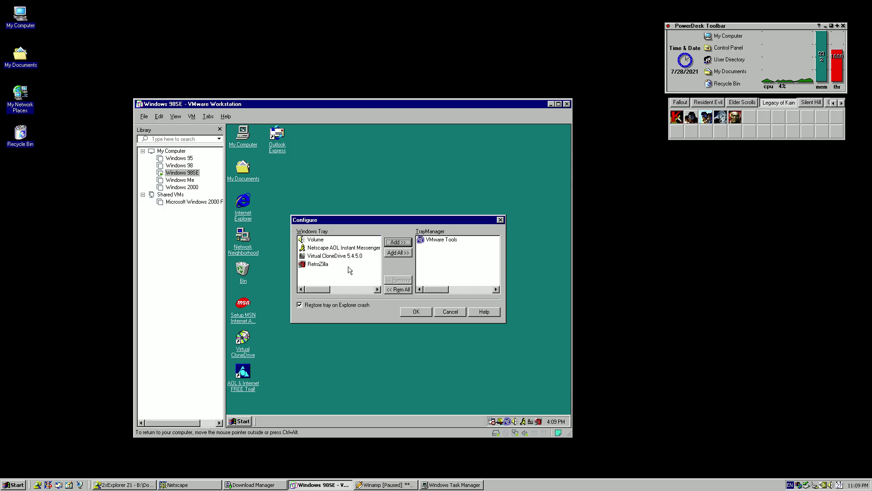
click(322, 266)
shift+click(326, 256)
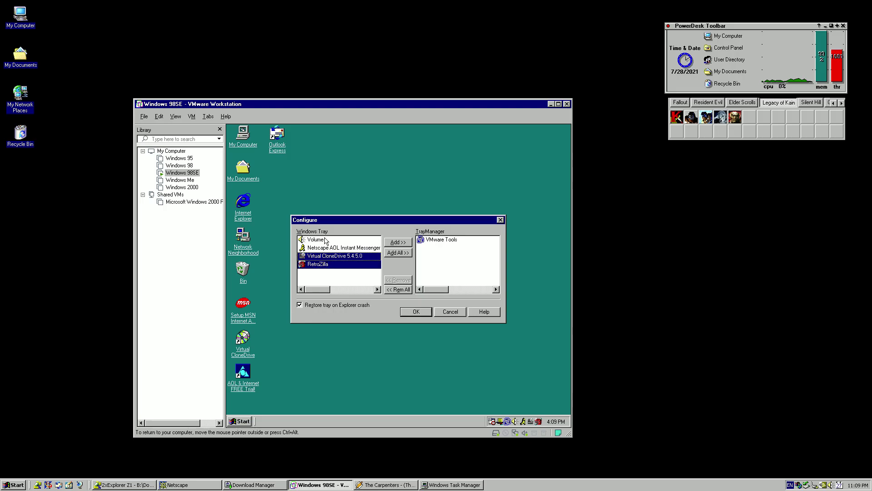
shift+click(323, 251)
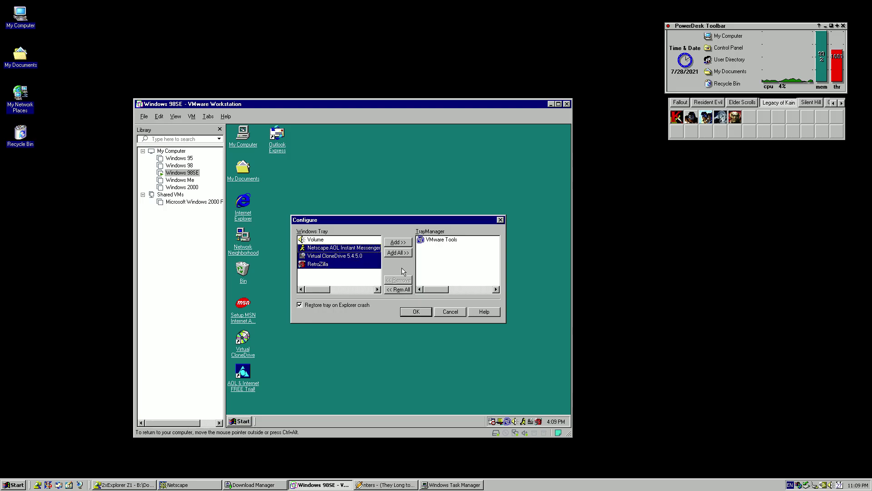
click(400, 245)
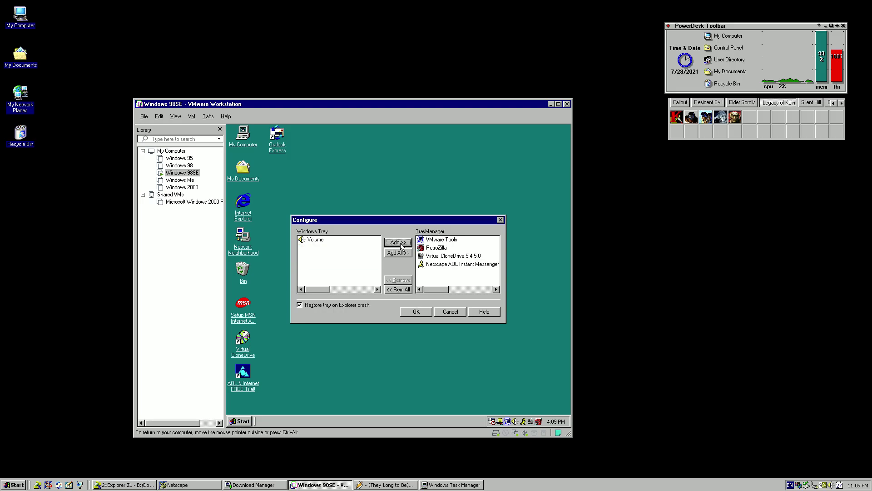
Apply the tray configuration and view RetroZilla's own menu through TrayManager's menu, dismissing it without choosing a command.
click(416, 312)
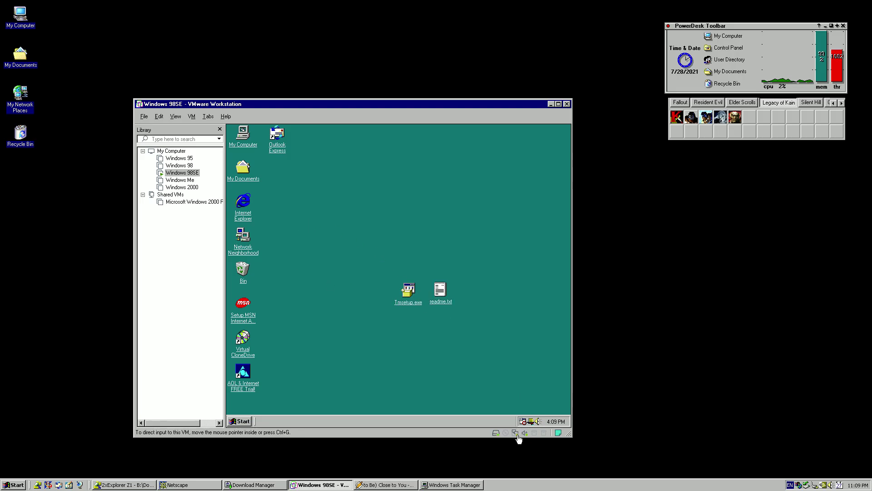
click(534, 422)
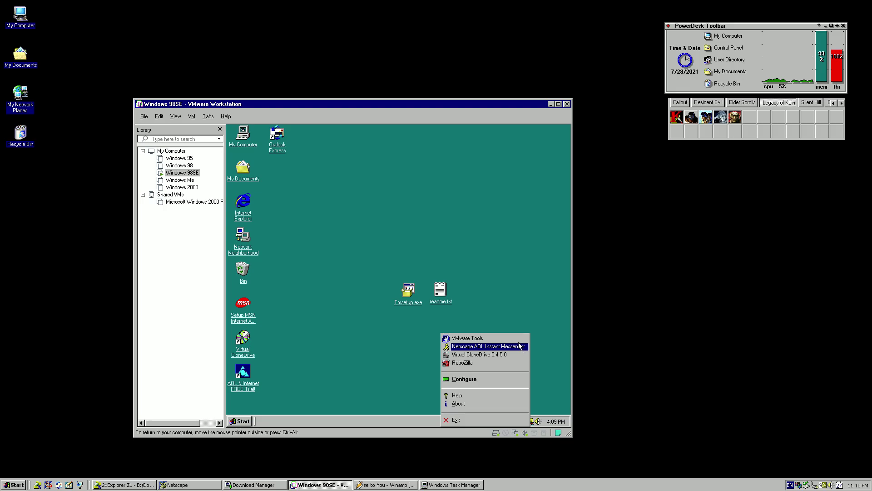
mouse_move(482, 348)
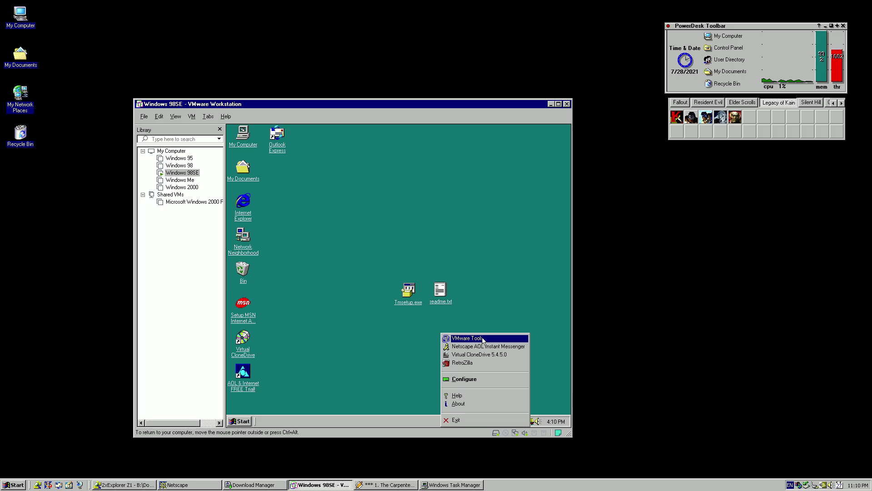
click(472, 362)
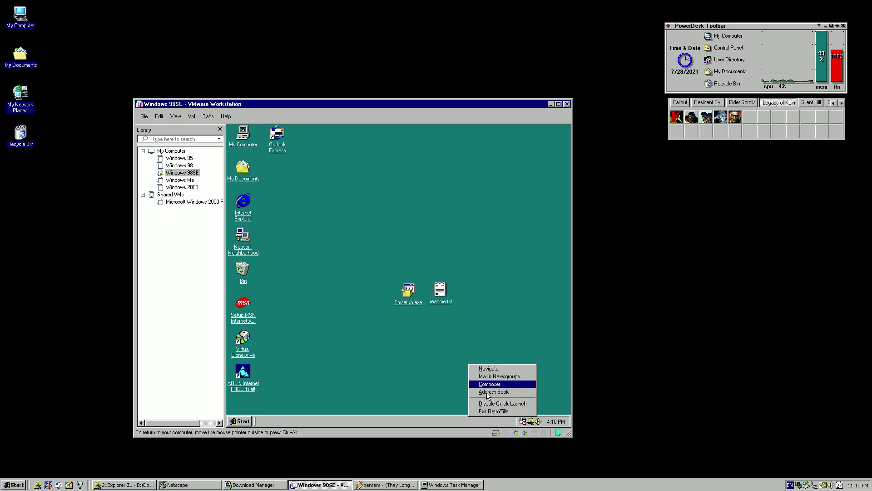
click(494, 346)
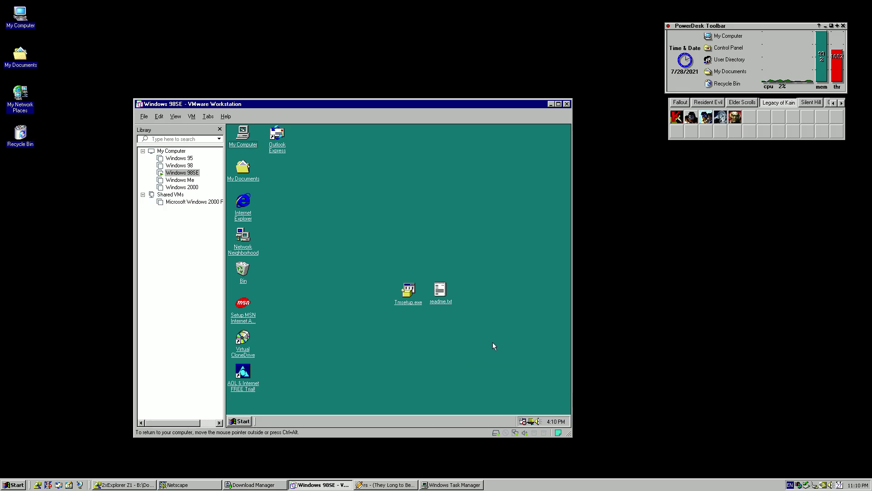
Exit TrayManager from its tray menu and agree to the exit confirmation.
right_click(532, 423)
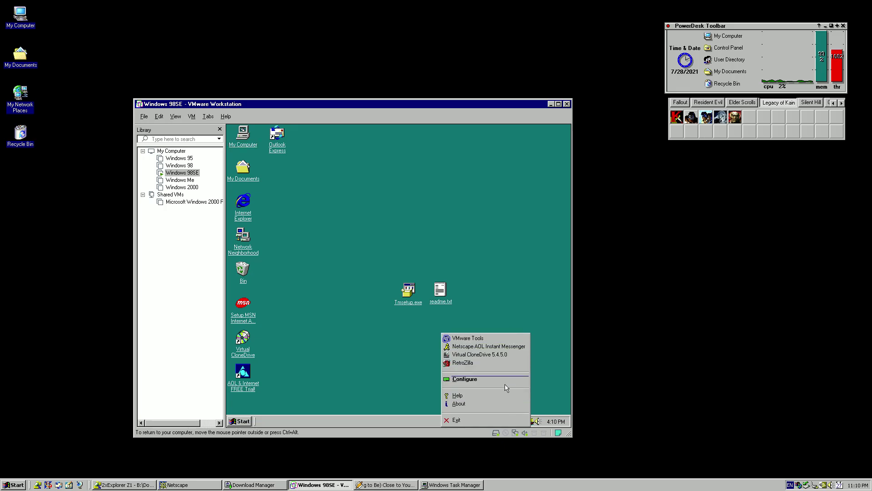
click(498, 420)
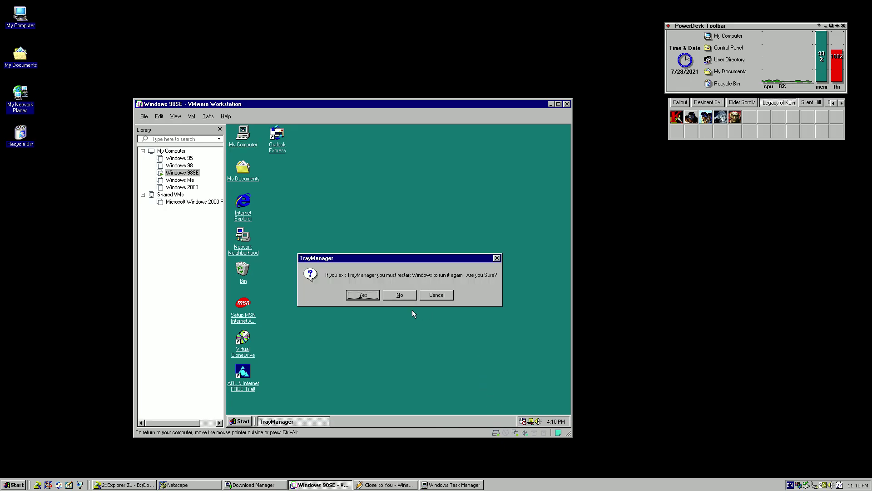
click(364, 296)
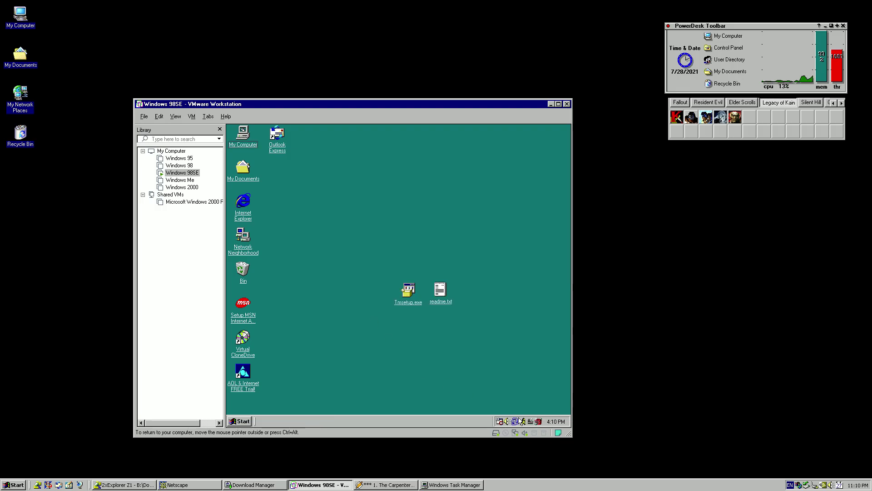